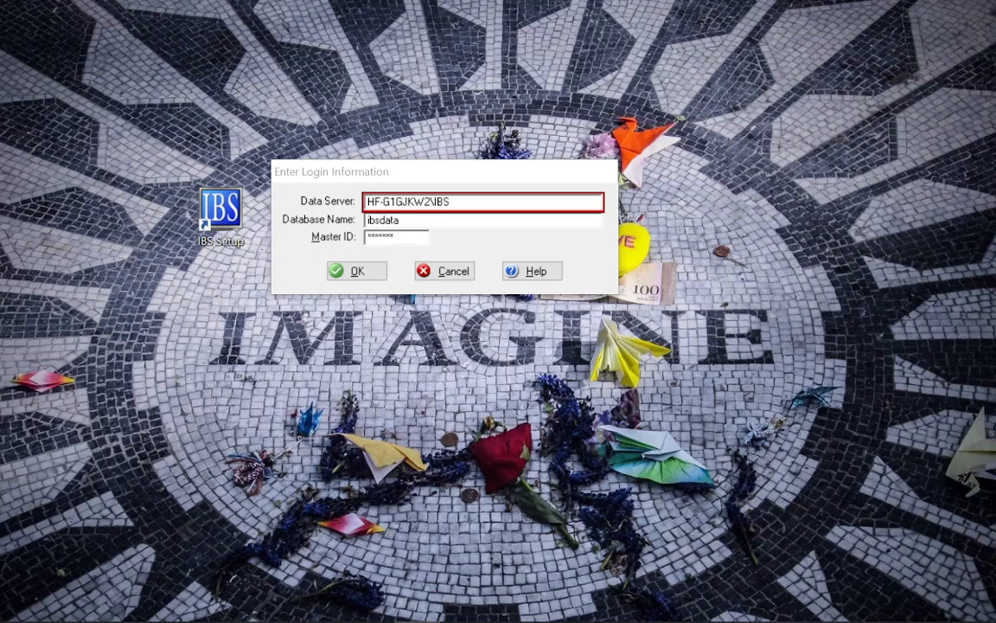
# Step: Log in to the ibsdata database using the Master ID already filled in the login form
pyautogui.click(372, 236)
pyautogui.moveTo(369, 237); pyautogui.dragTo(430, 238)
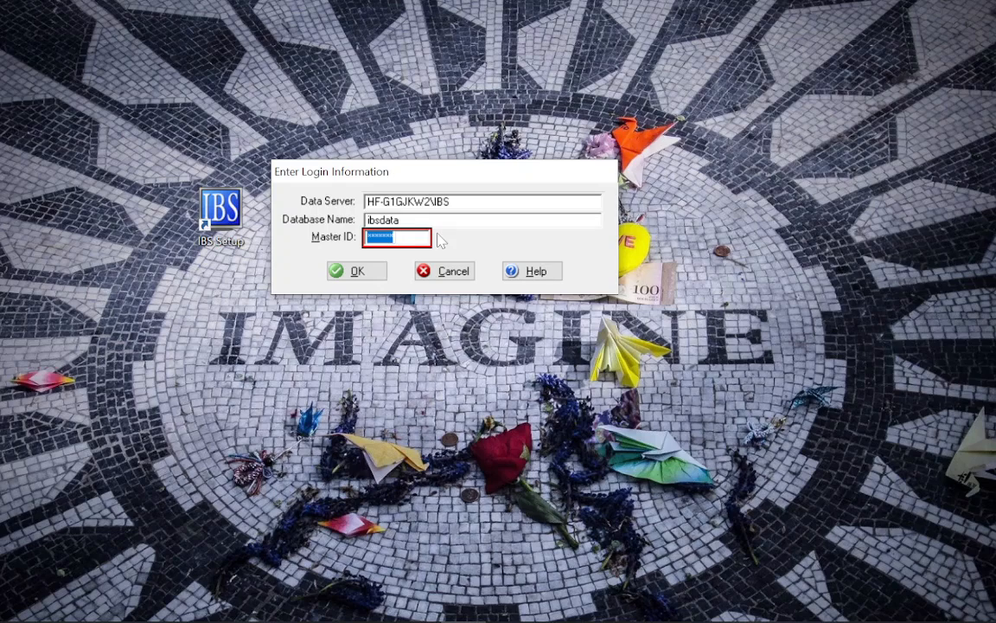
pyautogui.click(358, 274)
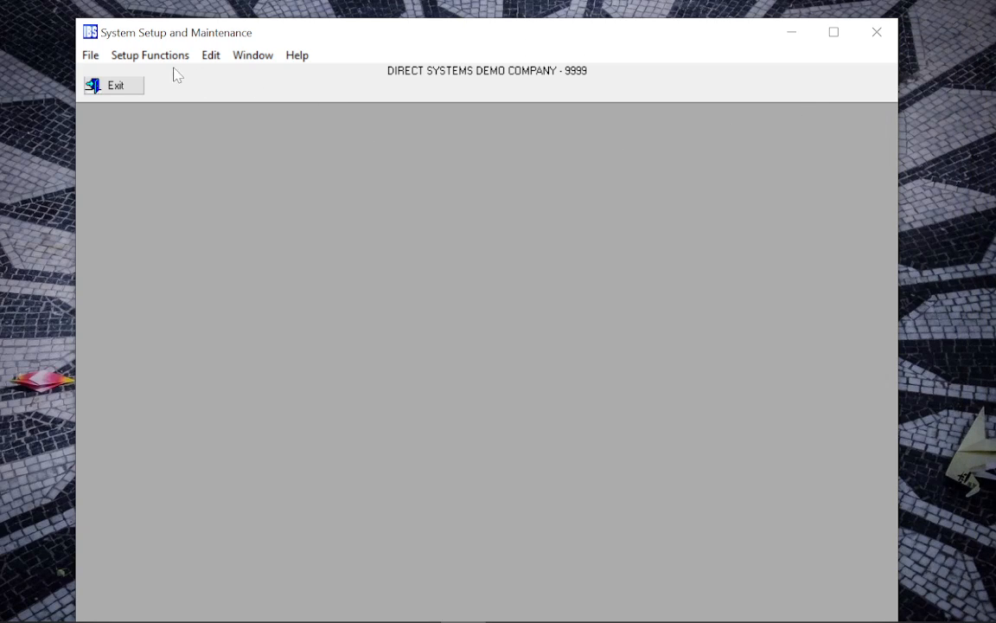
# Step: Open password maintenance for all modules of DIRECT SYSTEMS DEMO COMPANY
pyautogui.click(166, 61)
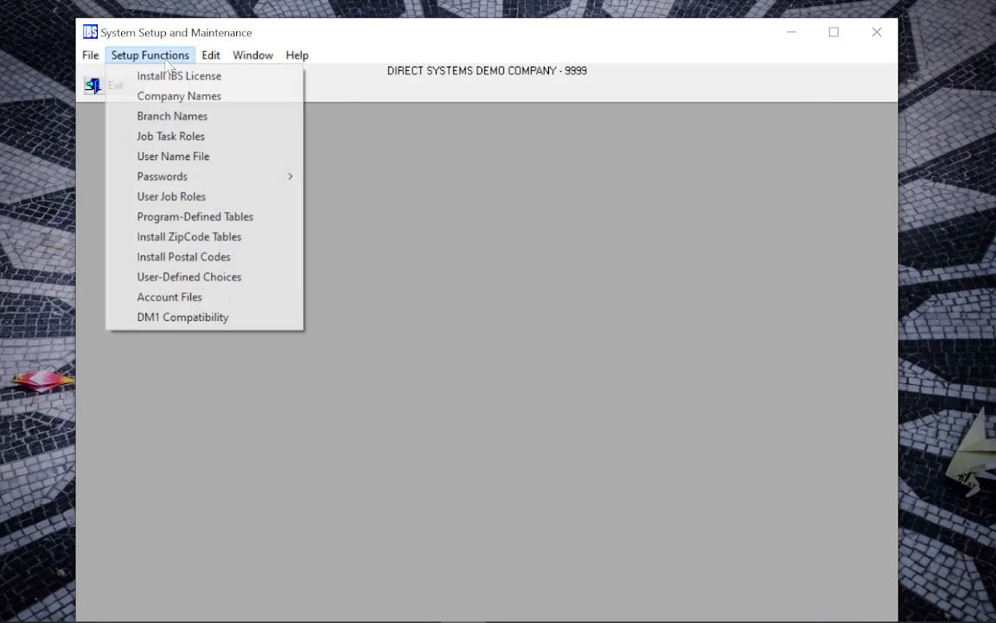
pyautogui.moveTo(161, 179)
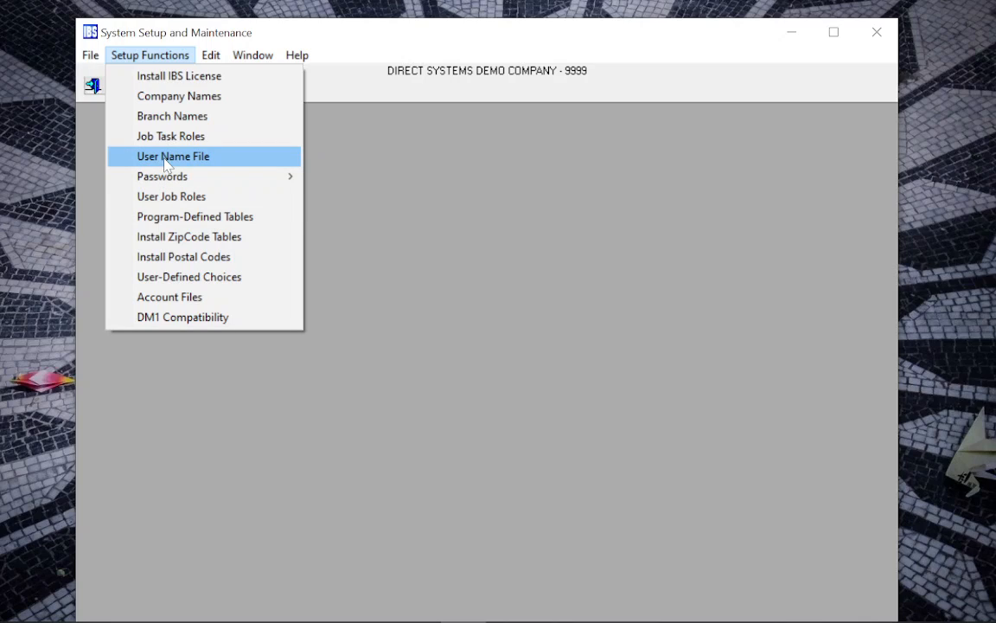
pyautogui.moveTo(213, 184)
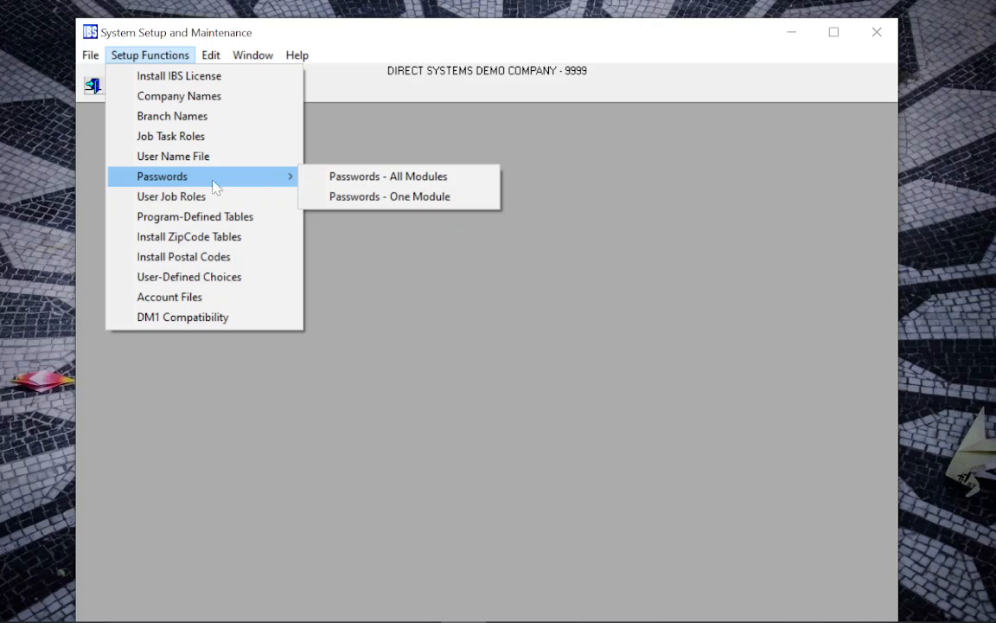
pyautogui.click(364, 178)
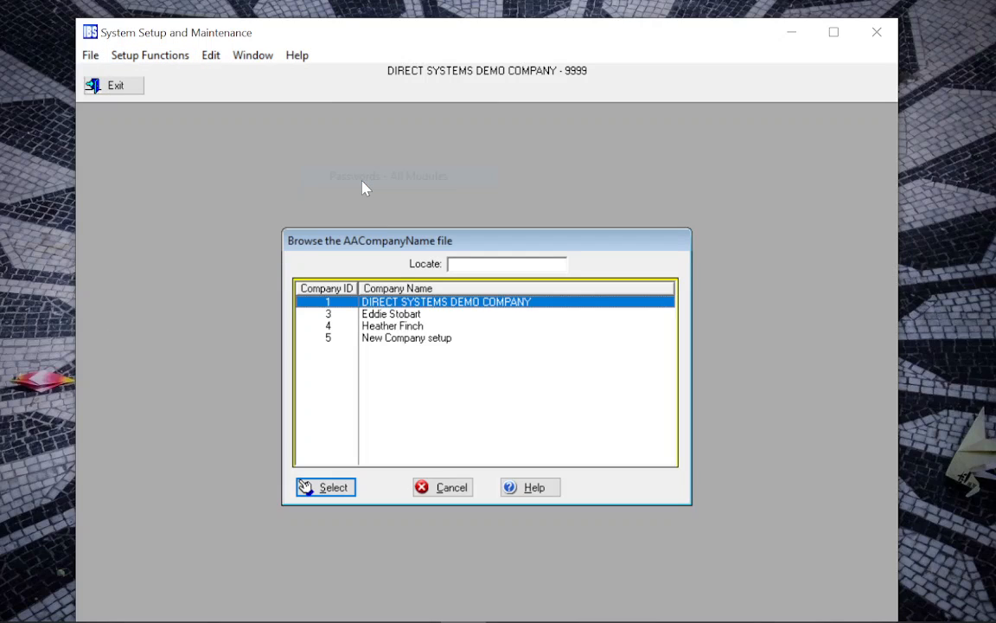
pyautogui.click(332, 490)
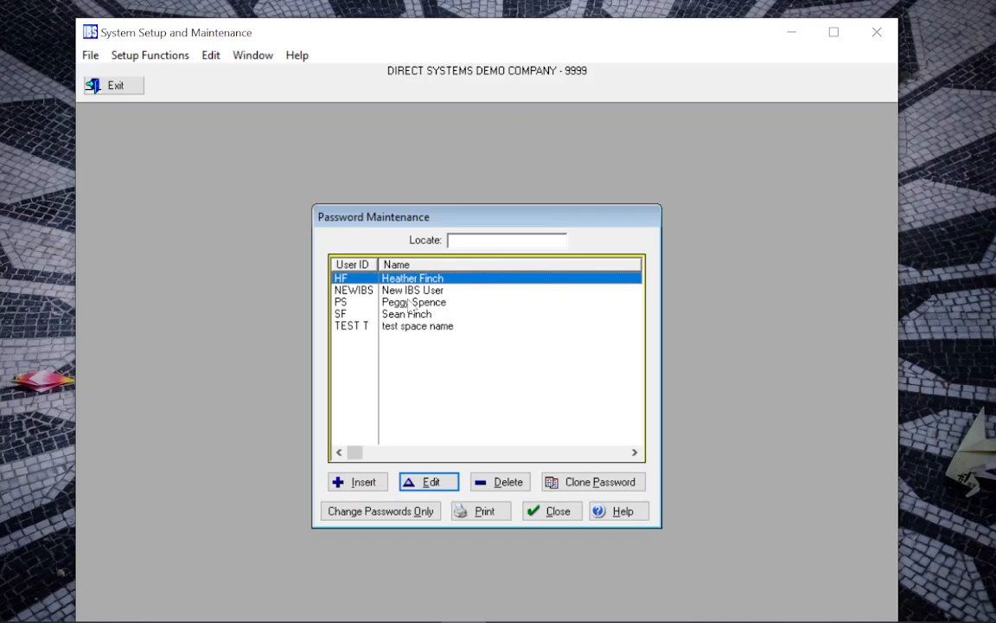
# Step: Delete the password entry of user ID TEST T with its module permissions and close password maintenance
pyautogui.click(410, 329)
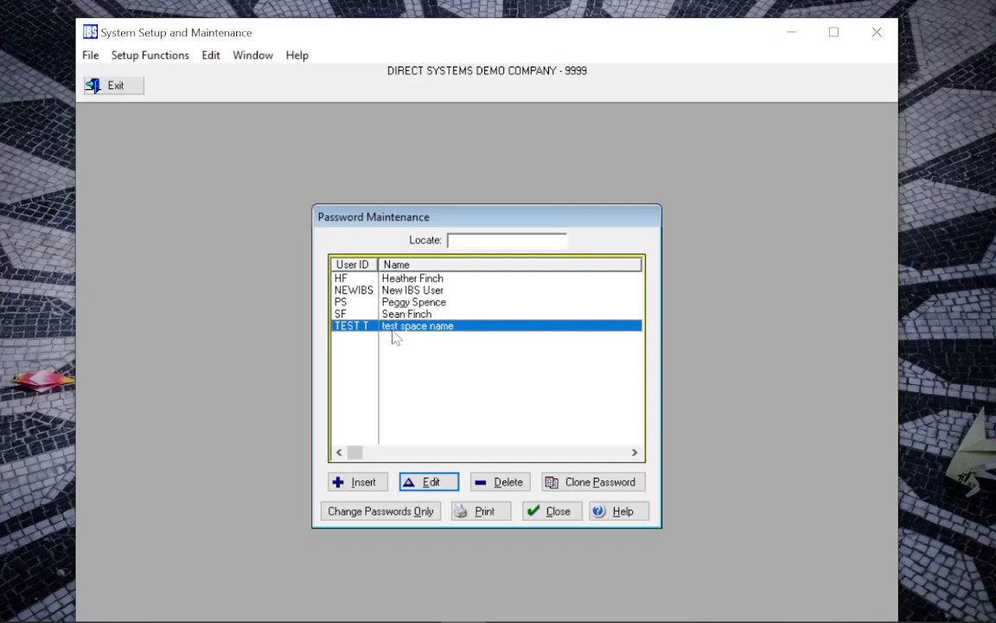
pyautogui.click(507, 487)
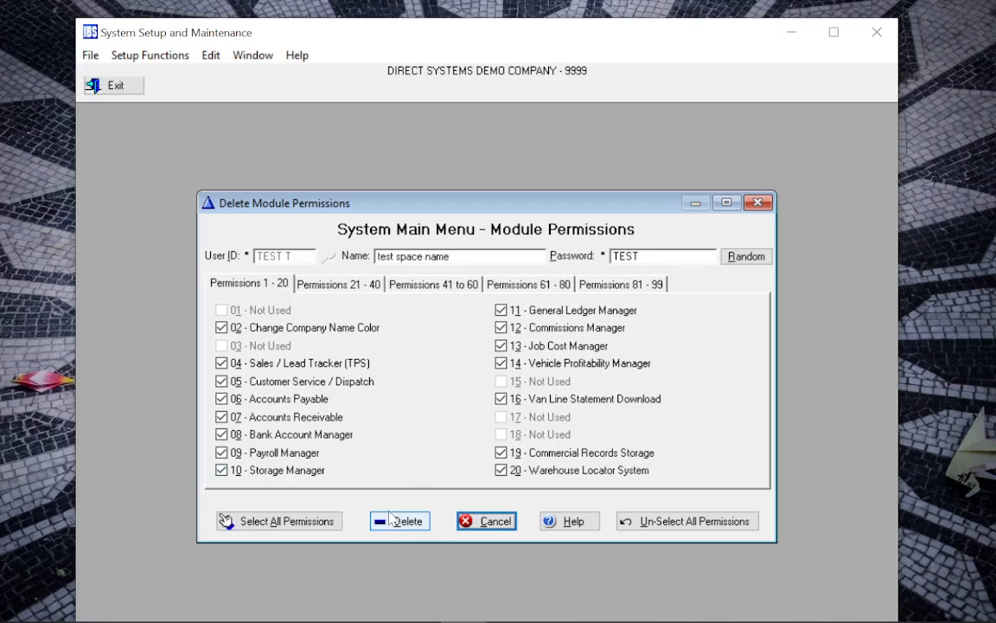
pyautogui.click(391, 520)
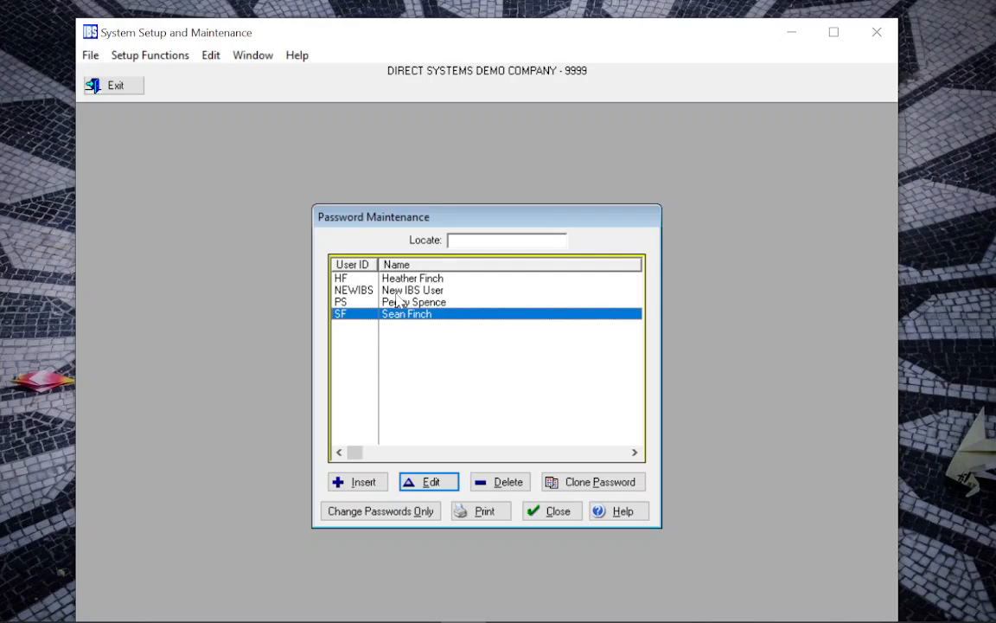
pyautogui.click(554, 511)
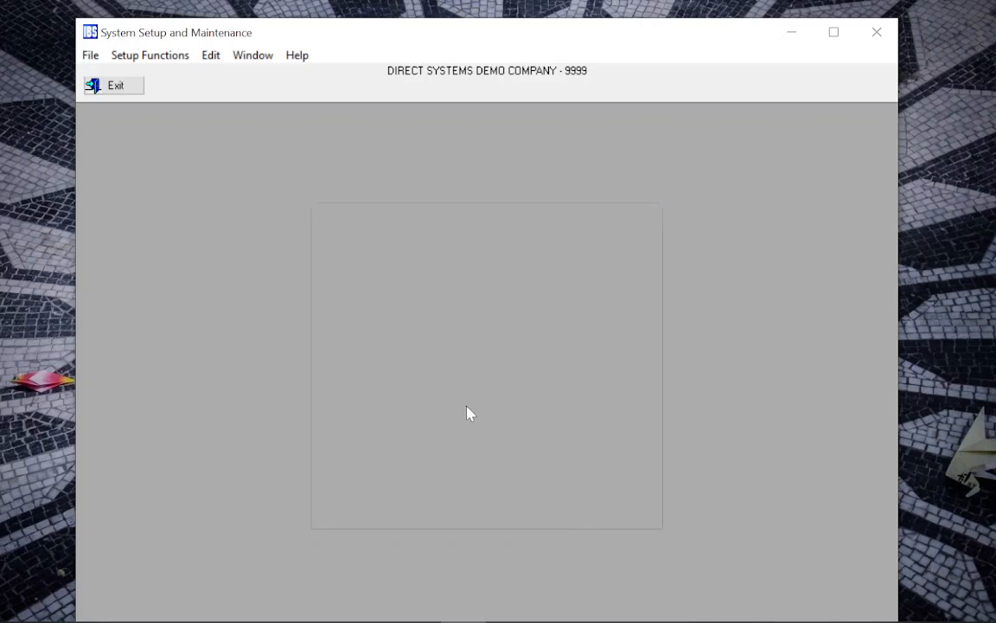
# Step: View the TEST T record in the User Name File, check its Active setting, and leave it without changes
pyautogui.click(157, 64)
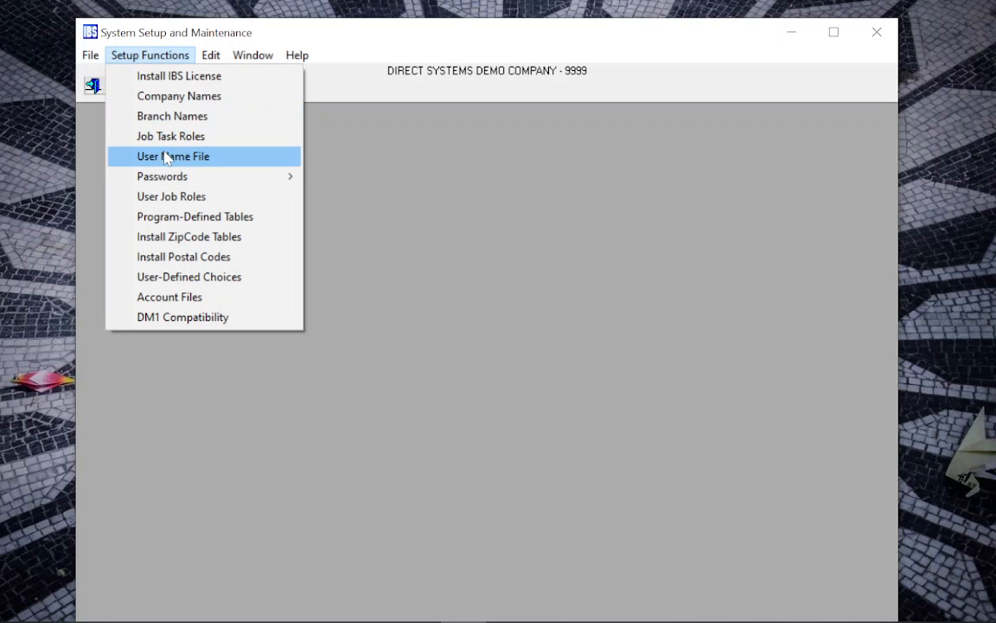
pyautogui.click(132, 156)
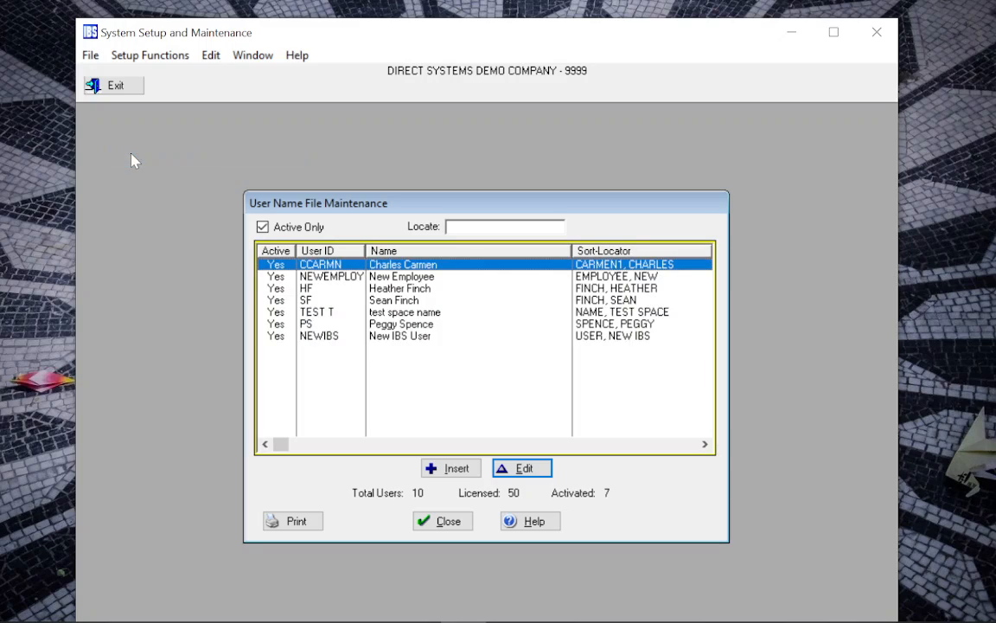
pyautogui.click(405, 313)
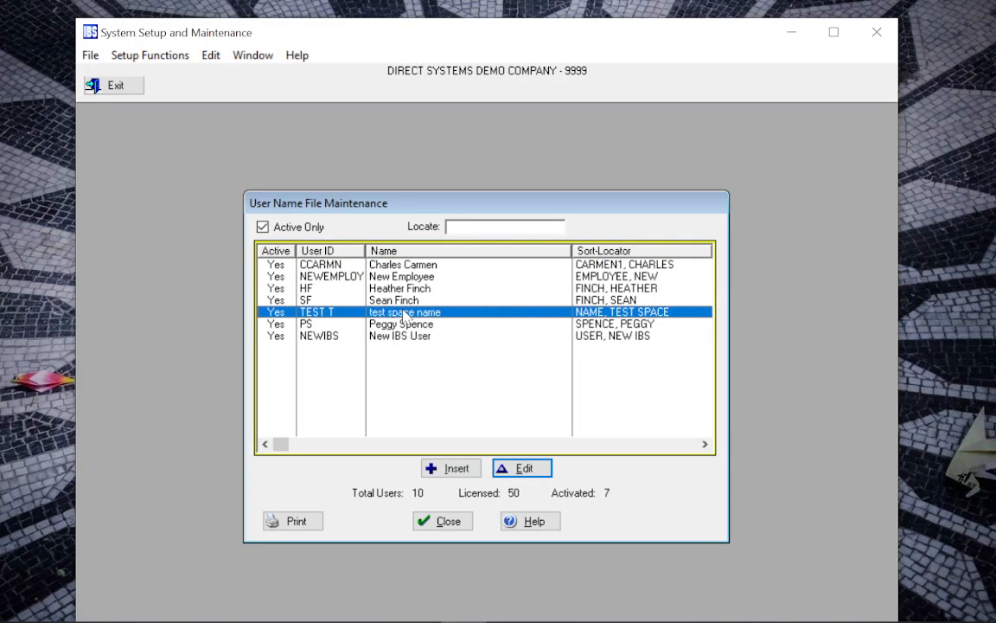
pyautogui.doubleClick(405, 316)
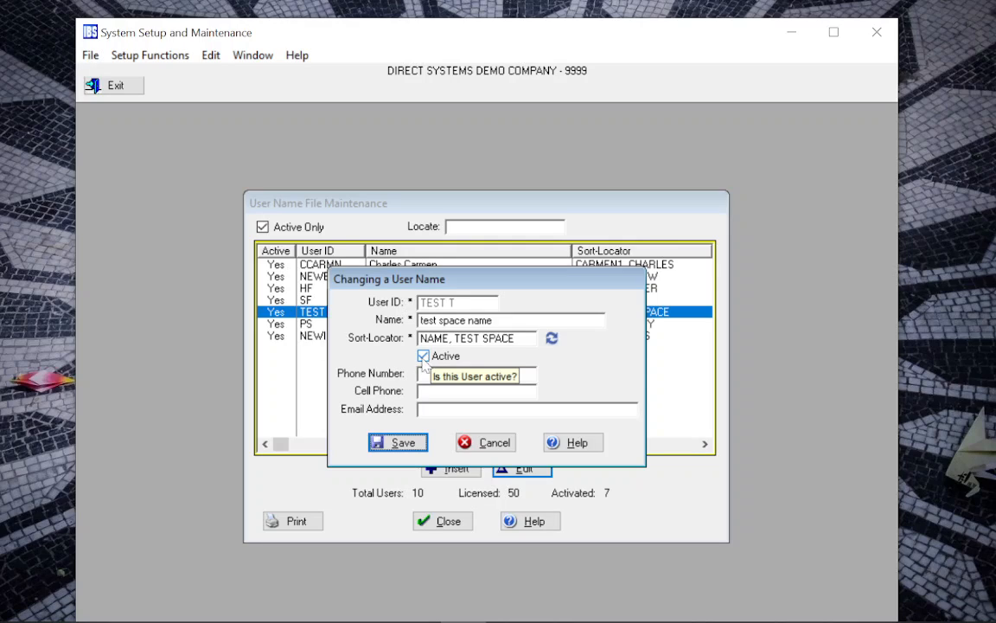
pyautogui.click(489, 442)
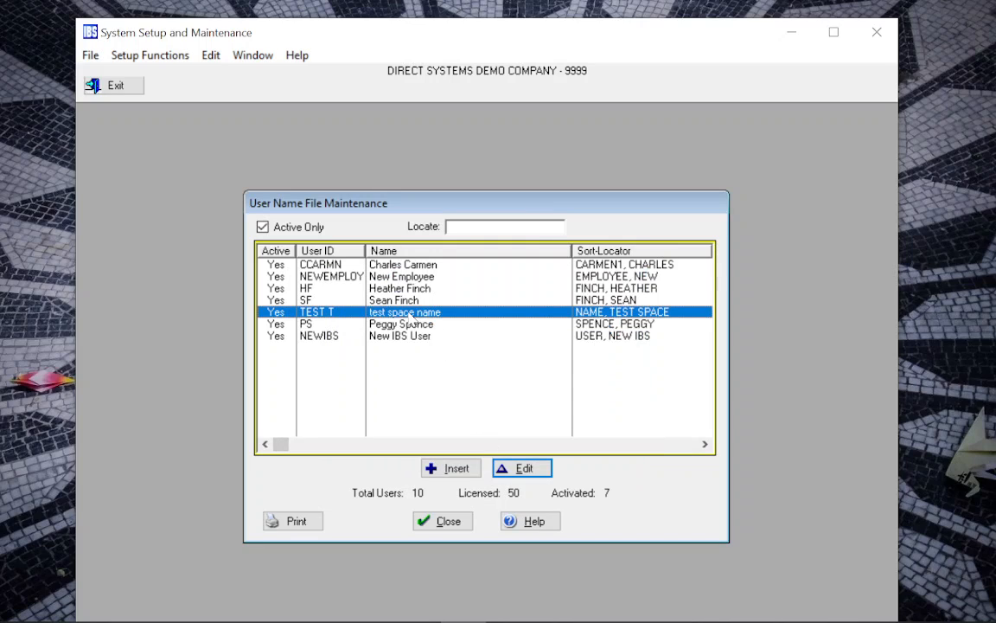
# Step: Try to deactivate user ID TEST T in its user name record, and close the User Name File
pyautogui.click(517, 469)
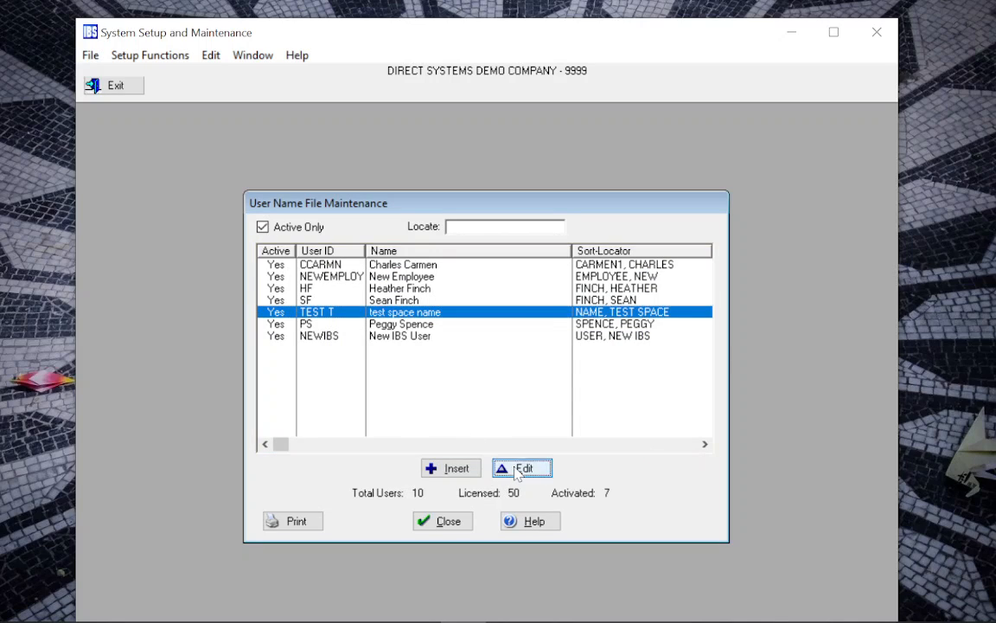
pyautogui.click(425, 357)
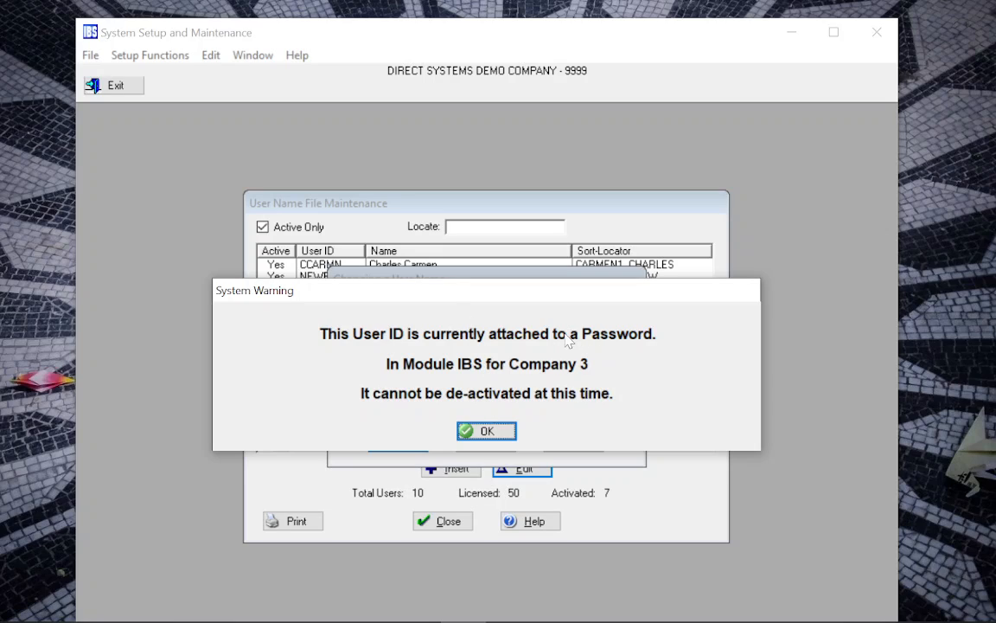
pyautogui.click(485, 432)
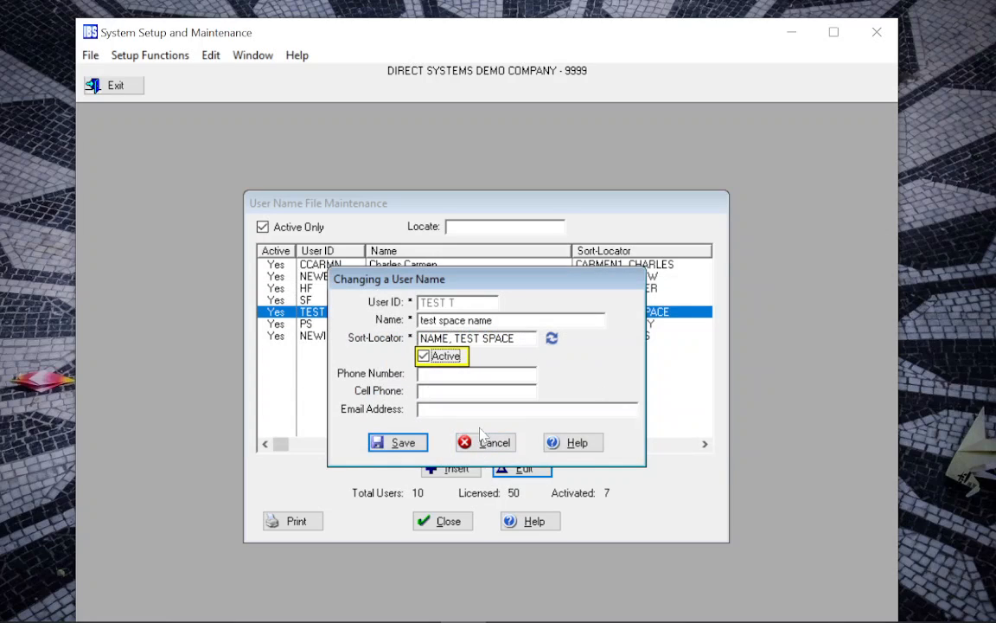
pyautogui.click(403, 443)
pyautogui.click(523, 468)
pyautogui.click(425, 356)
pyautogui.click(485, 431)
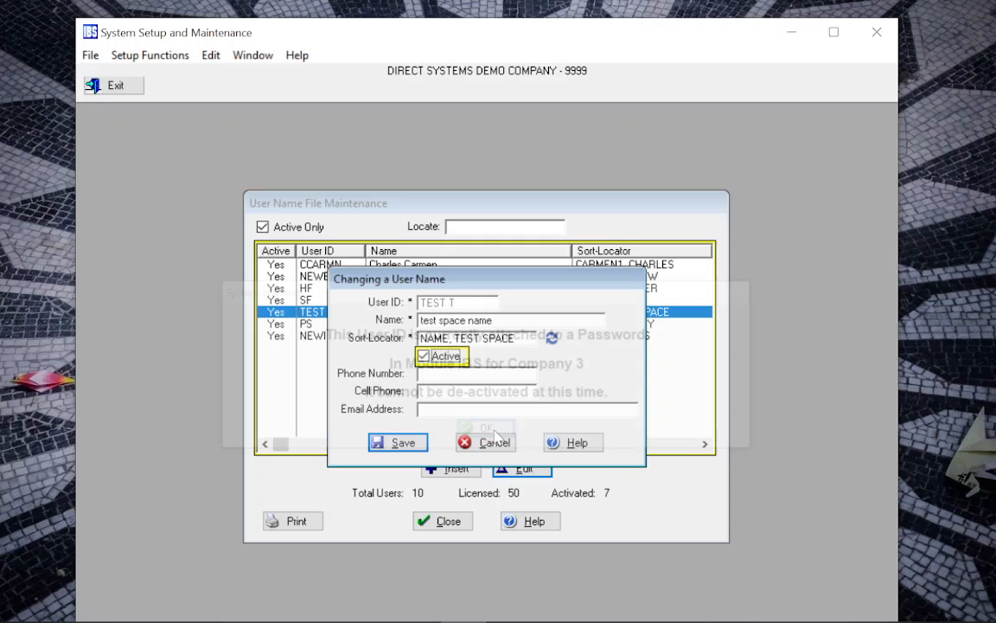
pyautogui.click(481, 441)
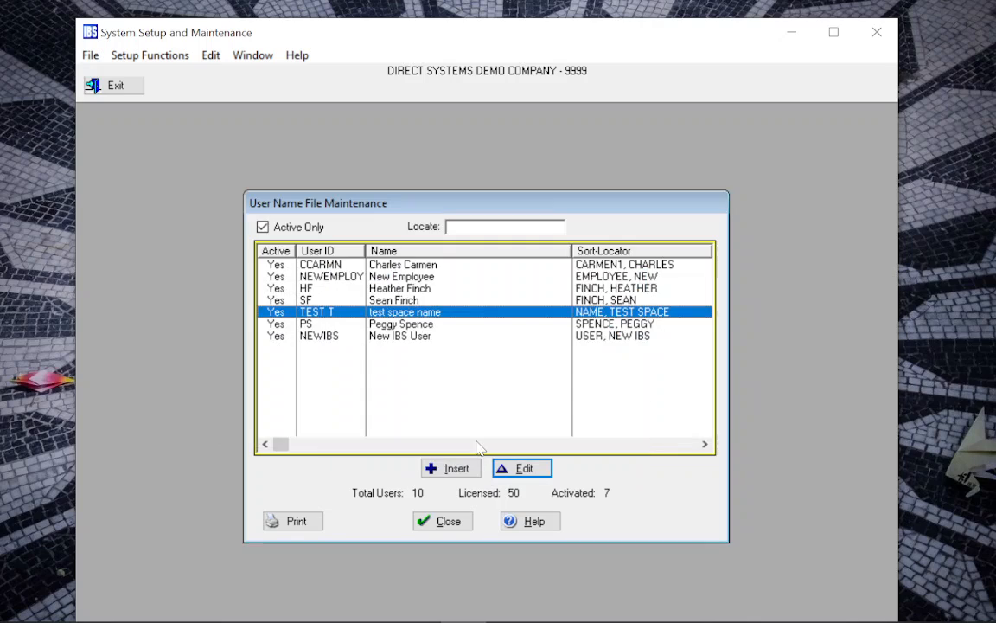
pyautogui.click(443, 521)
# Step: Delete the all-modules password entry of user ID TEST T for company 3 and close password maintenance
pyautogui.click(165, 57)
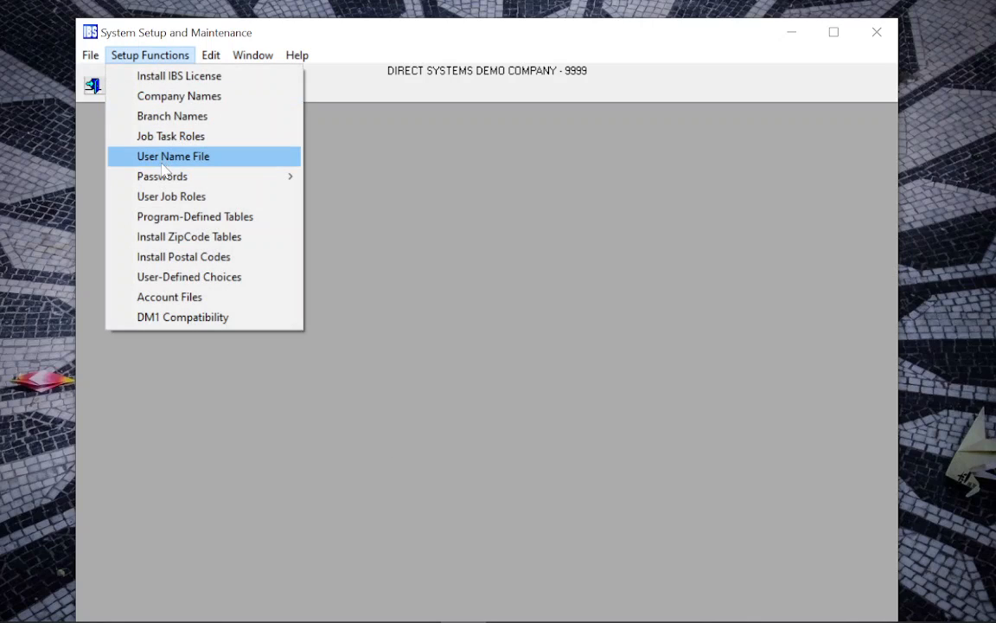
pyautogui.moveTo(166, 177)
pyautogui.click(338, 175)
pyautogui.click(444, 324)
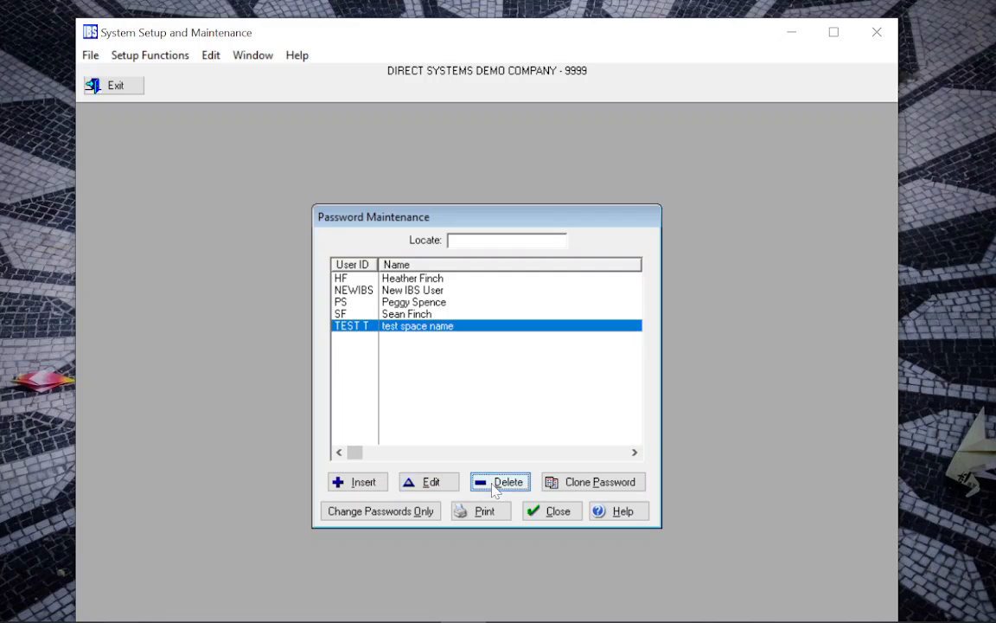
pyautogui.click(499, 480)
pyautogui.click(406, 522)
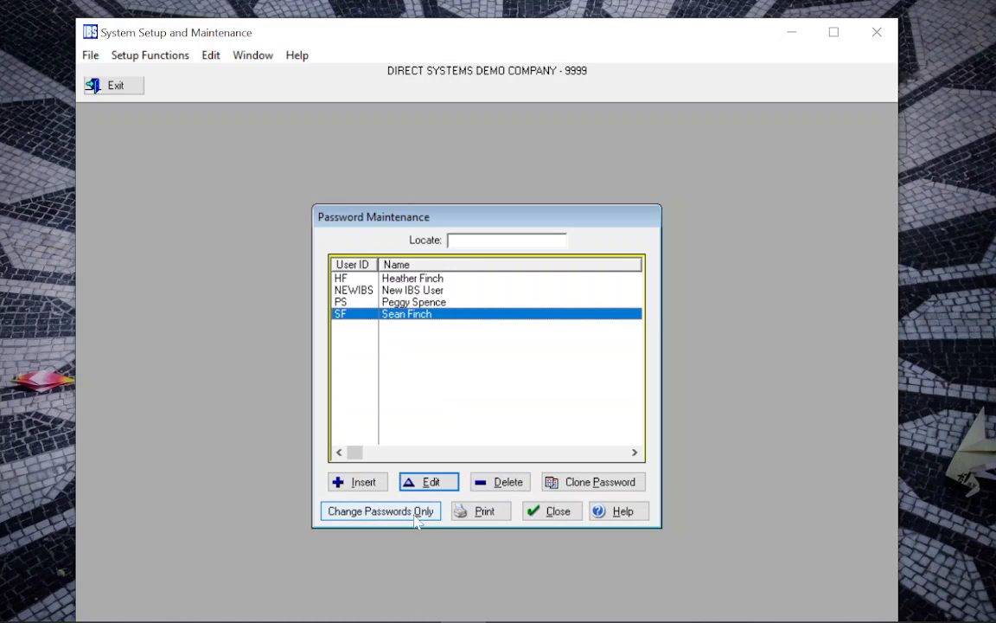
pyautogui.click(567, 512)
# Step: Open the User Name File again and select user ID TEST T
pyautogui.click(150, 55)
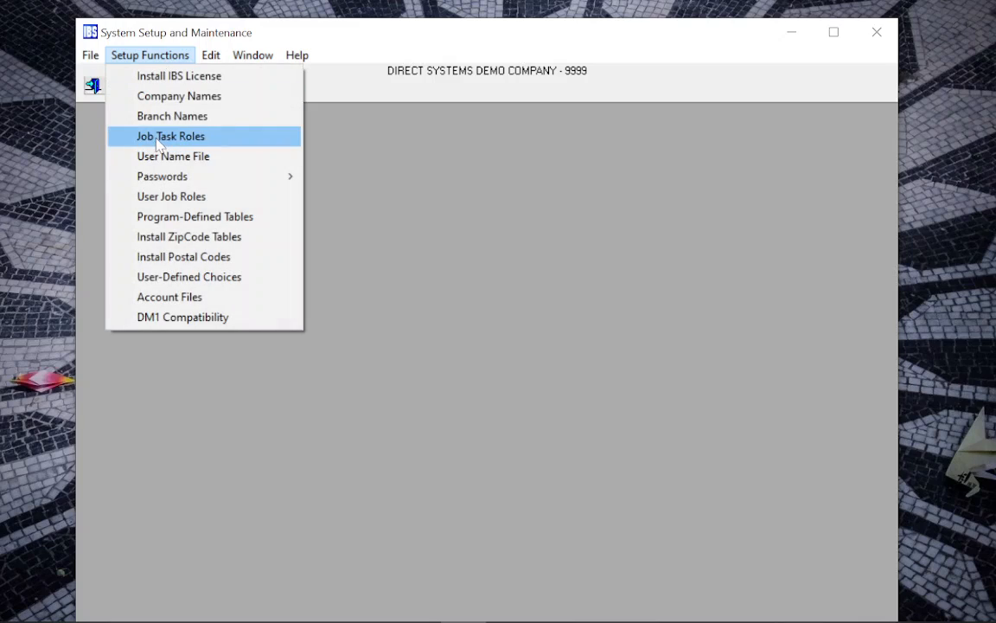
pyautogui.click(161, 156)
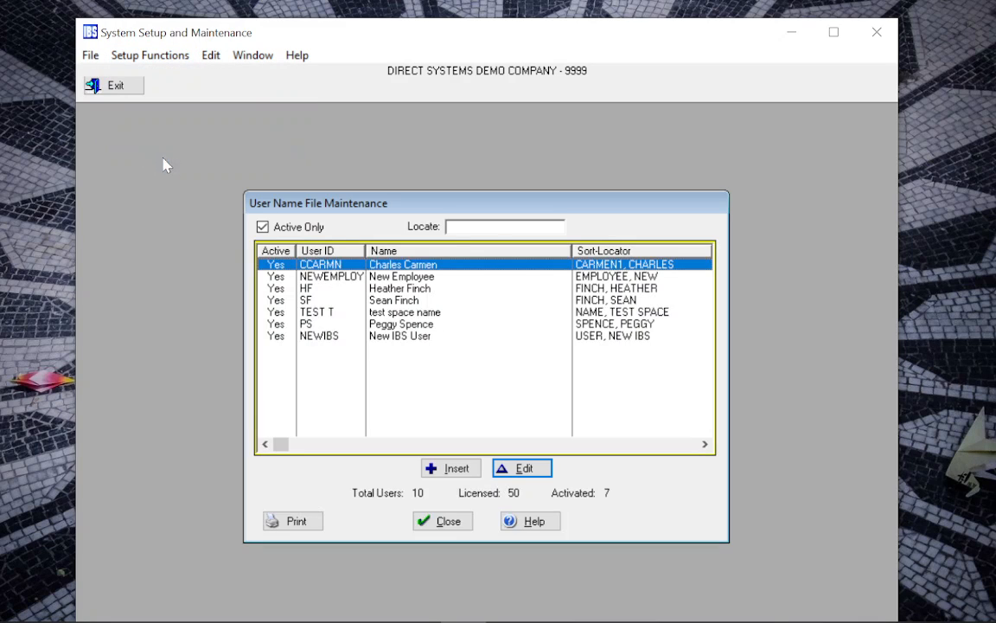
pyautogui.click(406, 313)
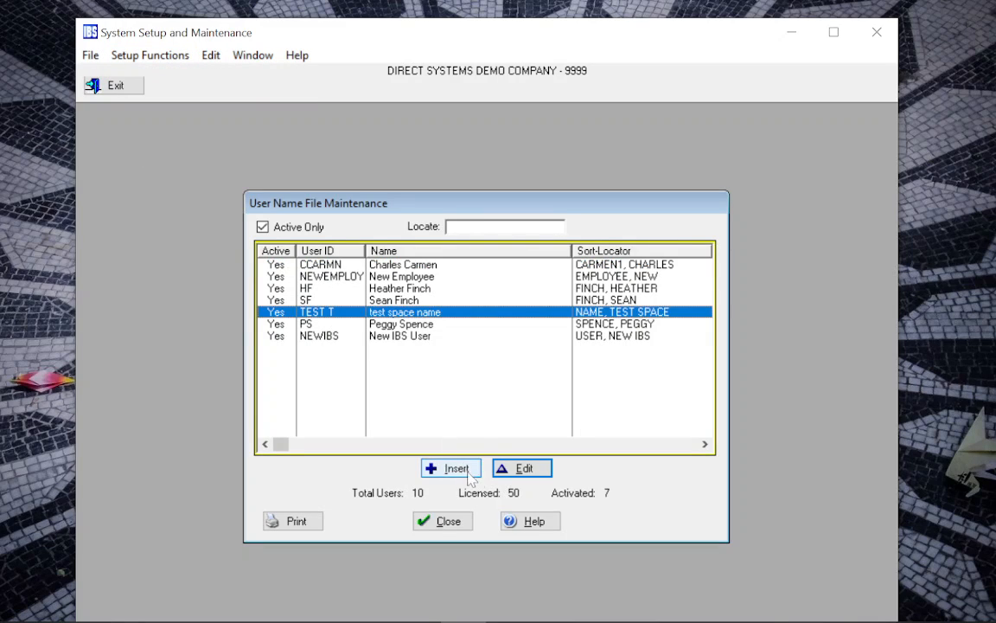
# Step: Try to clear the Active setting on the selected TEST T record
pyautogui.click(524, 468)
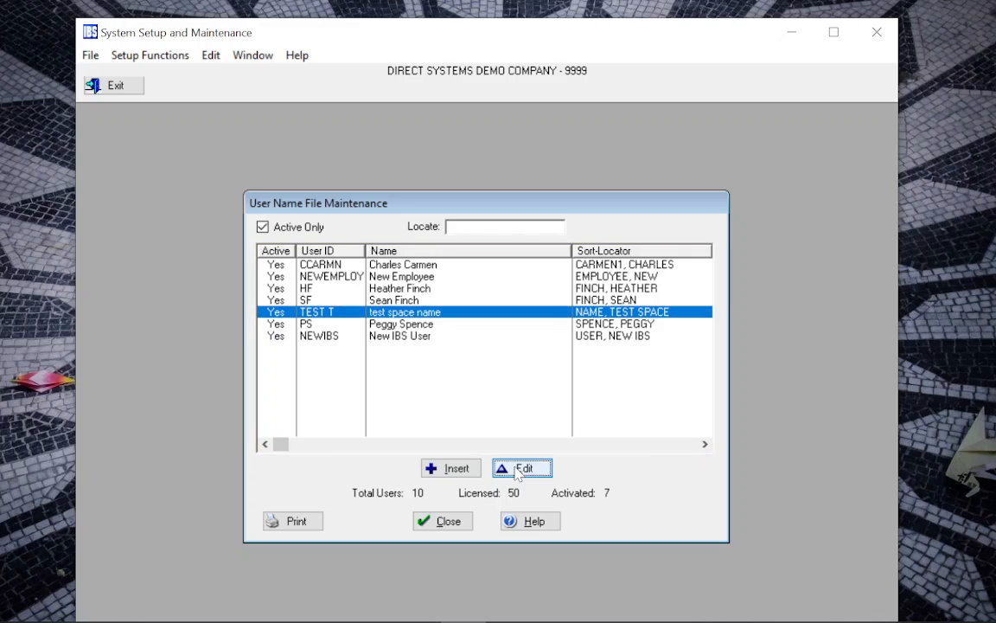
pyautogui.click(424, 359)
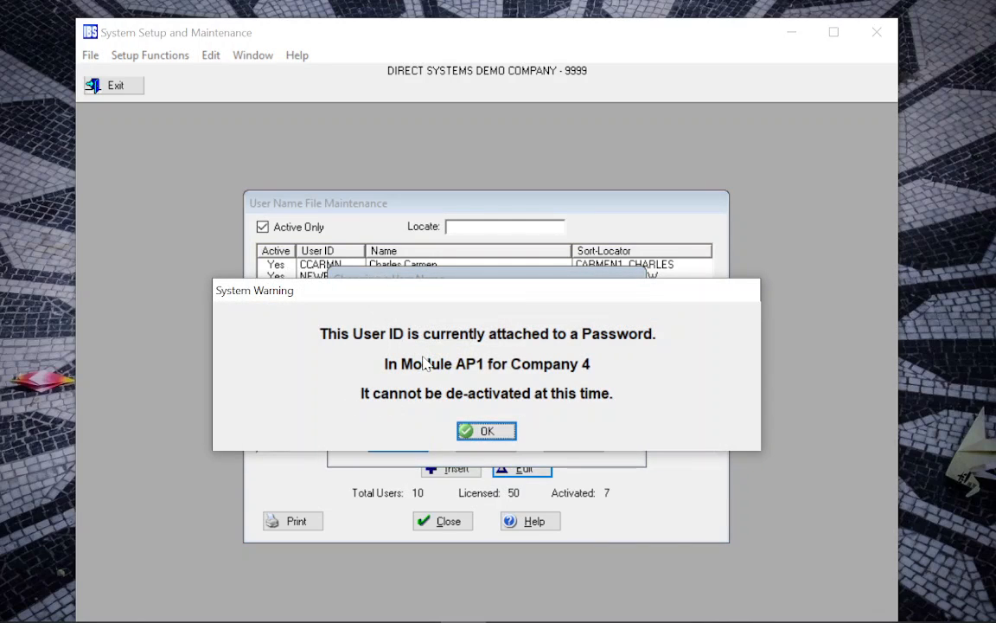
pyautogui.click(482, 432)
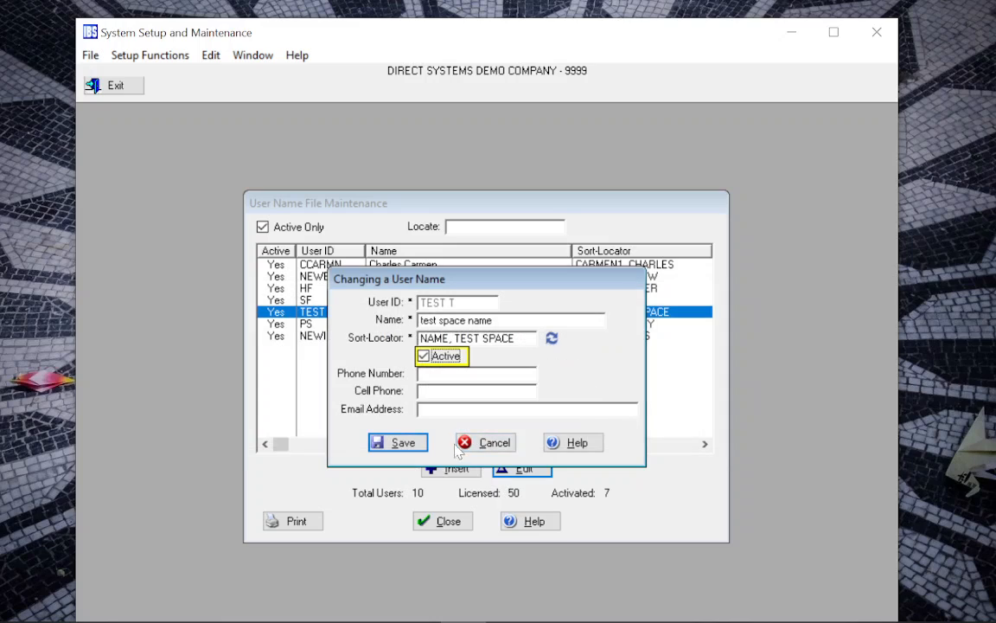
pyautogui.click(405, 444)
# Step: Delete the all-modules password entry of user ID TEST T for company 4
pyautogui.click(150, 54)
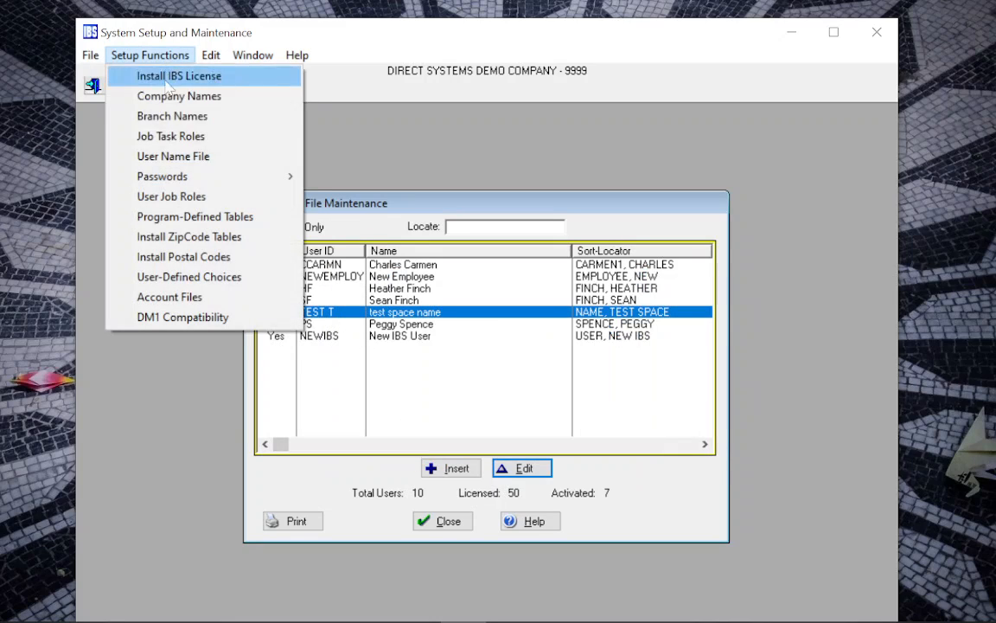
pyautogui.moveTo(164, 178)
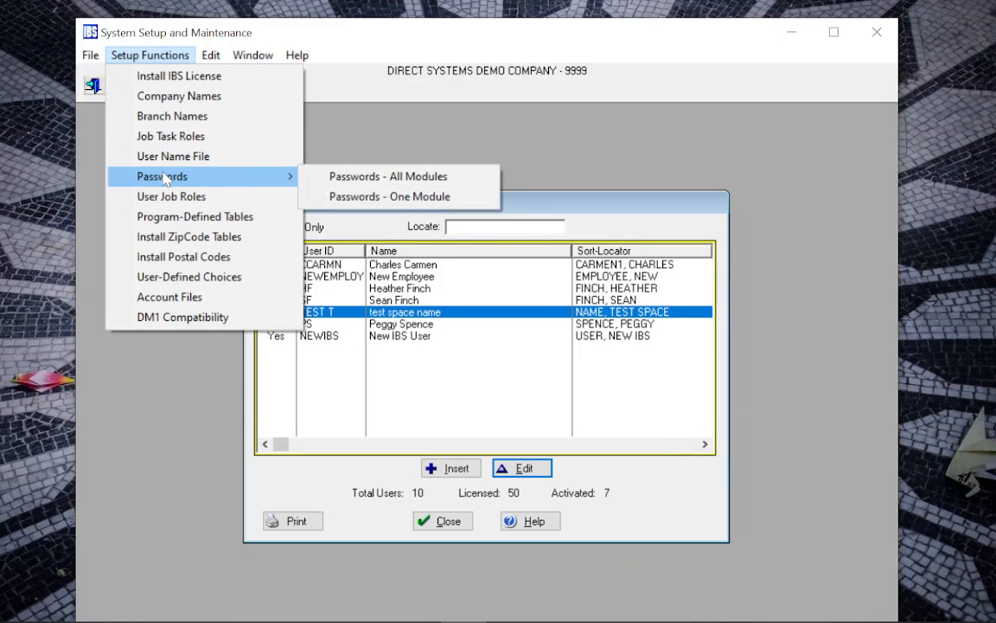
pyautogui.click(307, 178)
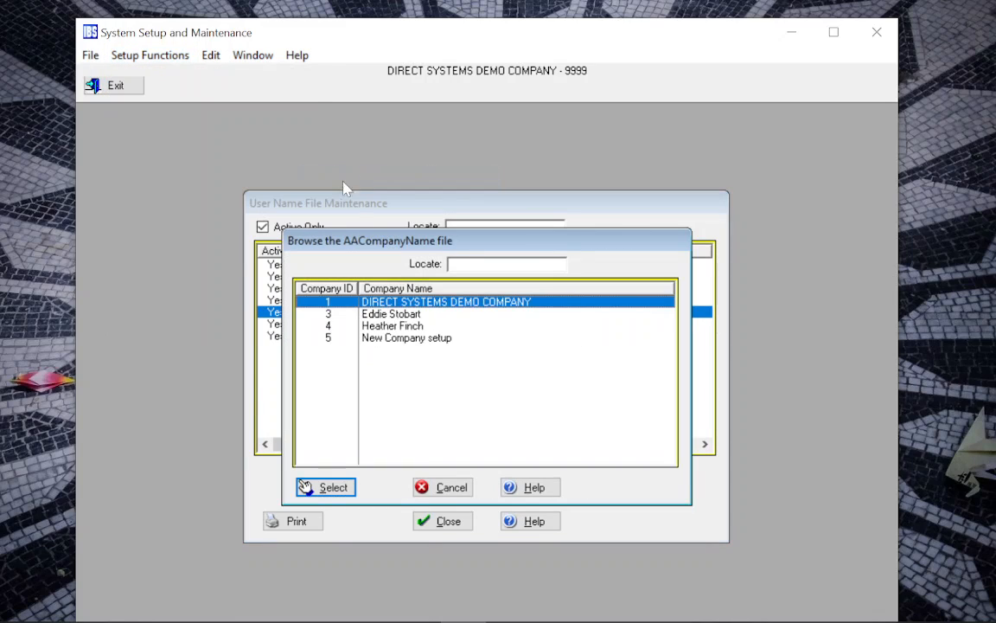
pyautogui.click(364, 326)
pyautogui.click(329, 487)
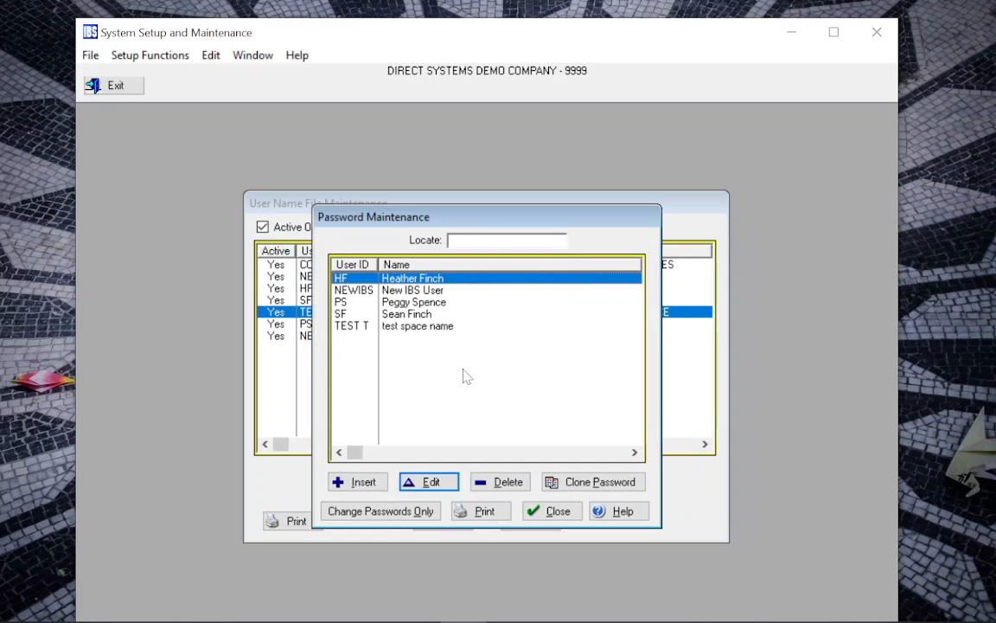
pyautogui.click(425, 326)
pyautogui.click(502, 481)
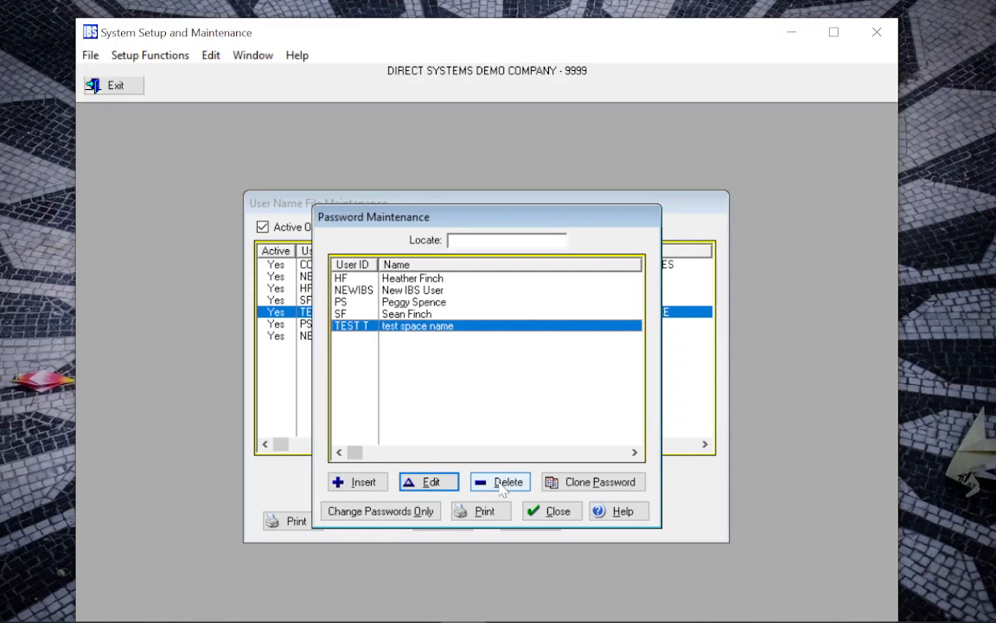
pyautogui.click(400, 521)
# Step: Make user ID TEST T inactive in the User Name File, save the record, and close the file
pyautogui.click(149, 55)
pyautogui.click(390, 312)
pyautogui.click(524, 470)
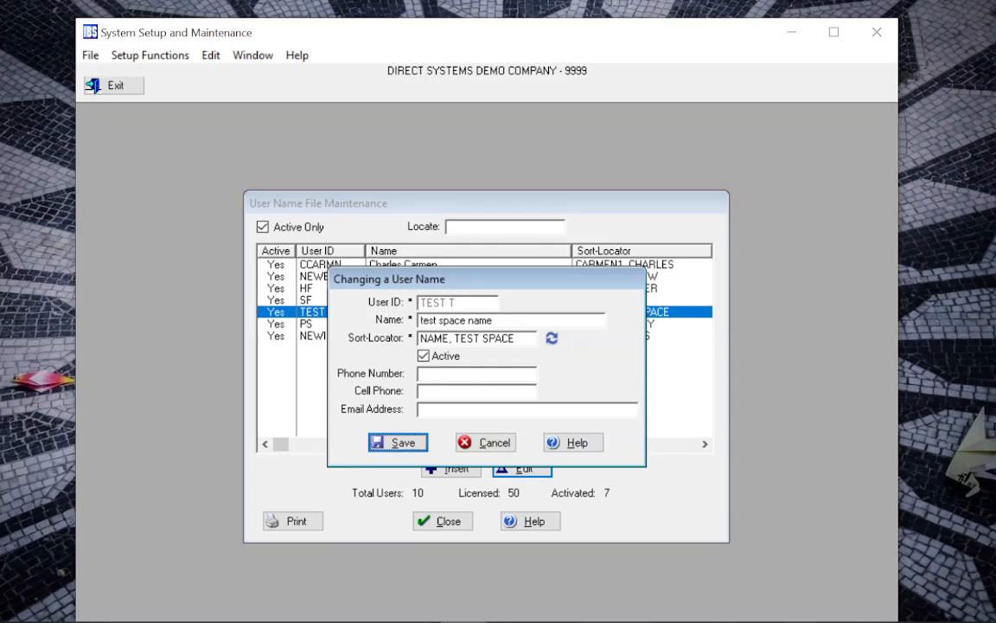
pyautogui.click(424, 357)
pyautogui.click(410, 443)
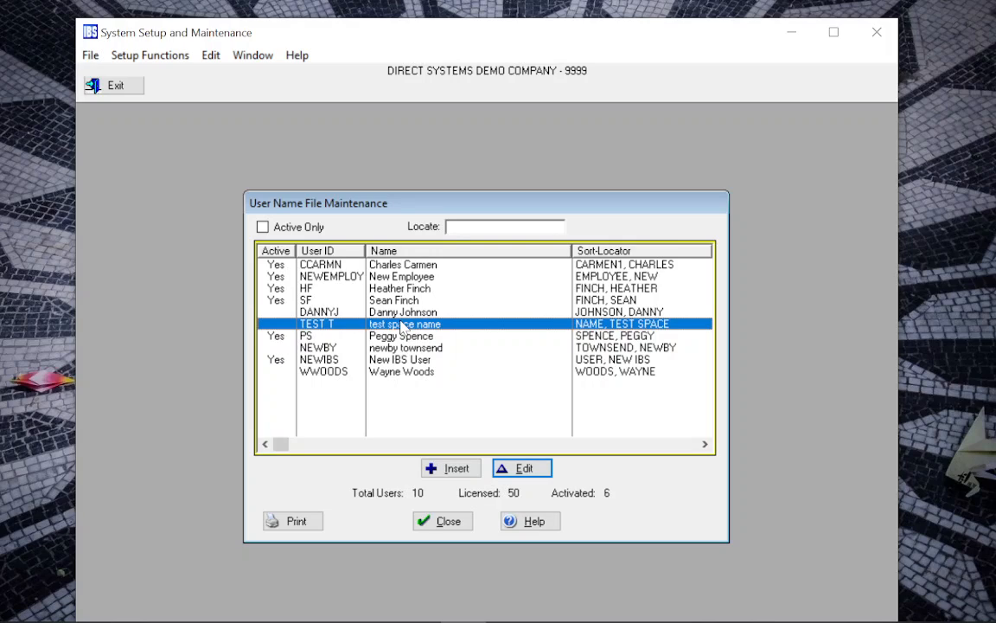
pyautogui.click(428, 520)
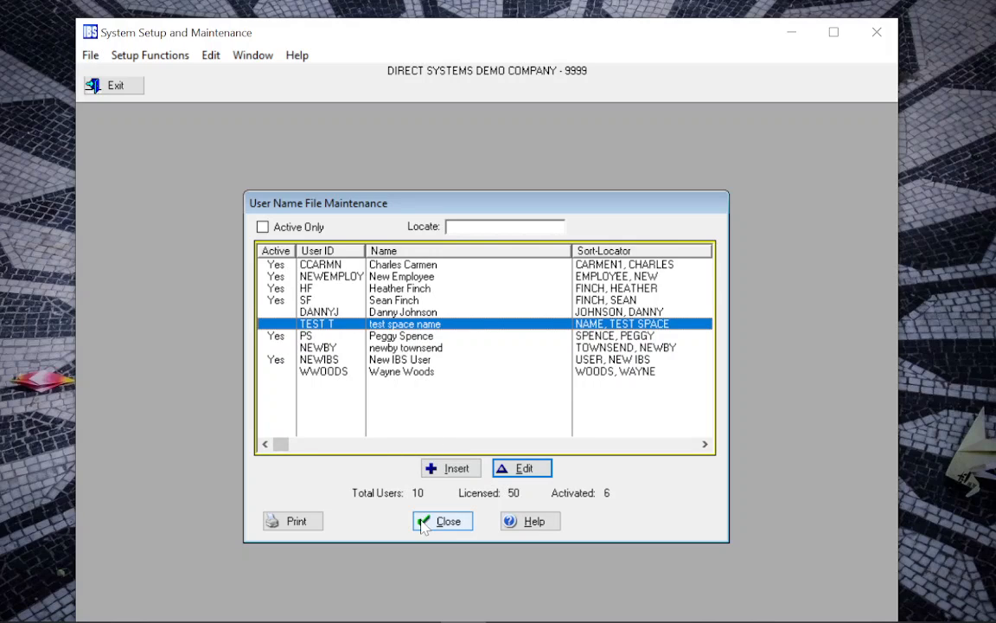